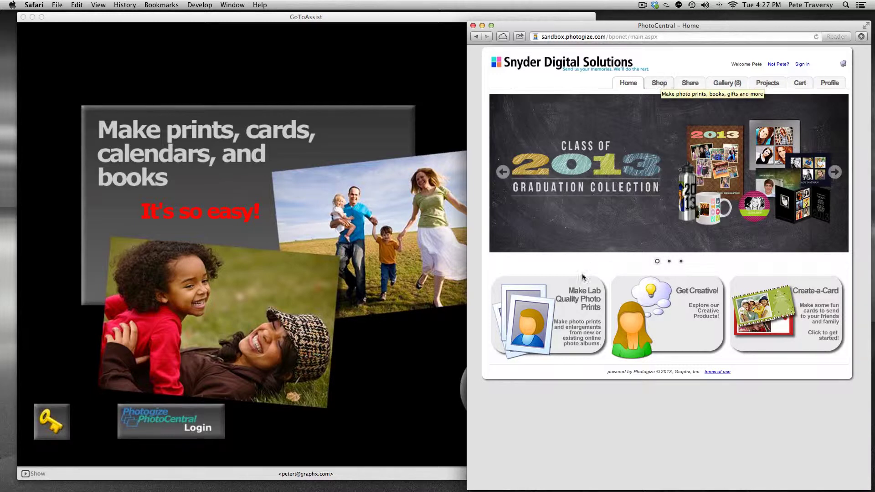
- Start a prints order from the Shop using MyGallery photos, then review the print sizes and prices
left_click(569, 299)
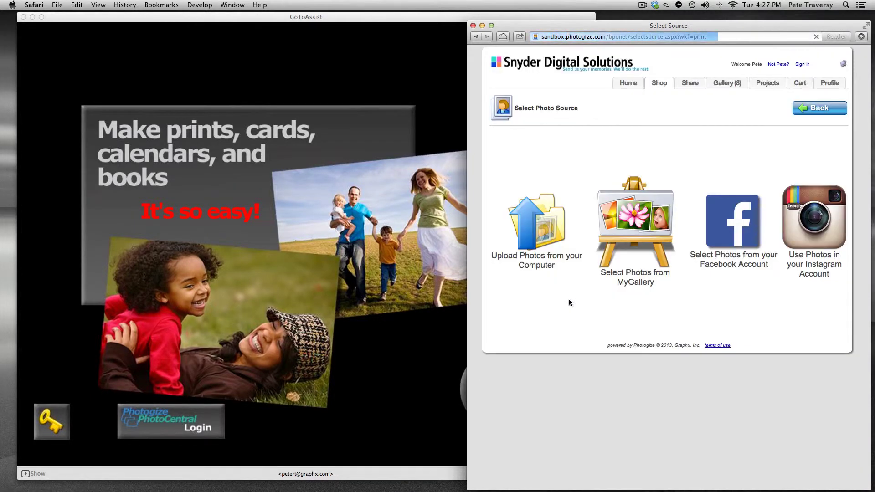
left_click(625, 263)
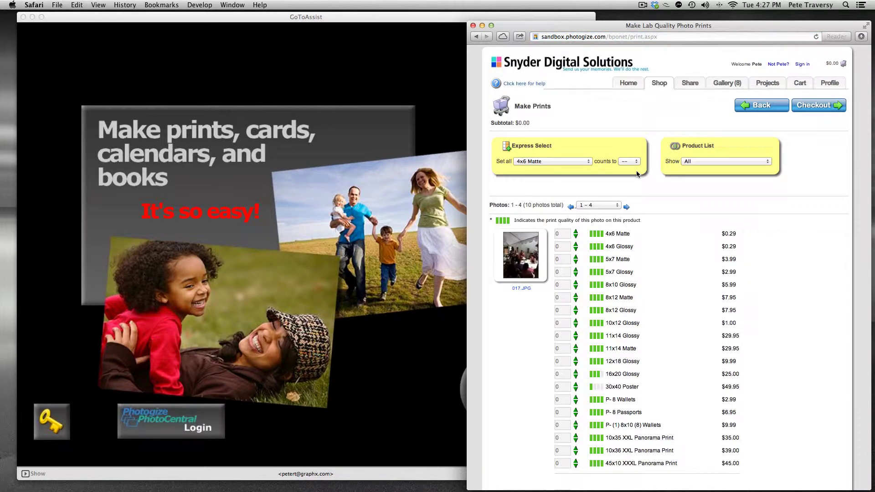
scroll(671, 280, "down", 3)
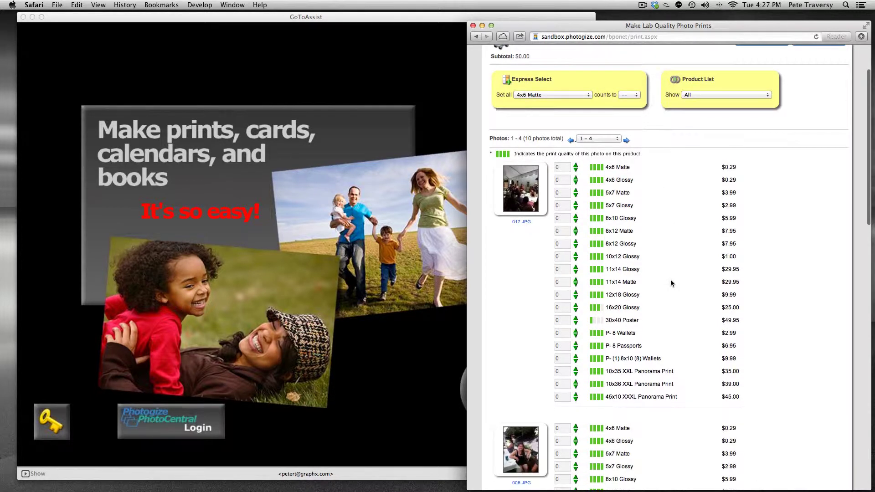
scroll(671, 283, "down", 15)
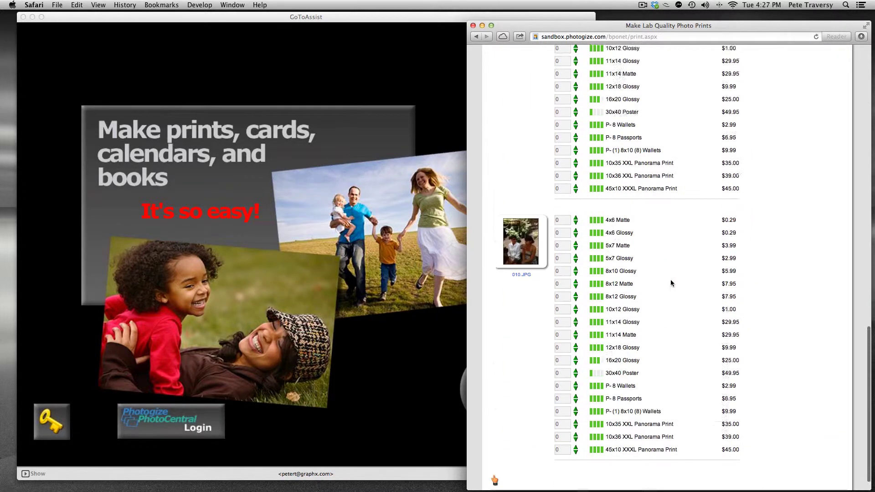
scroll(671, 283, "up", 20)
scroll(670, 283, "down", 8)
scroll(671, 282, "down", 3)
scroll(671, 283, "up", 10)
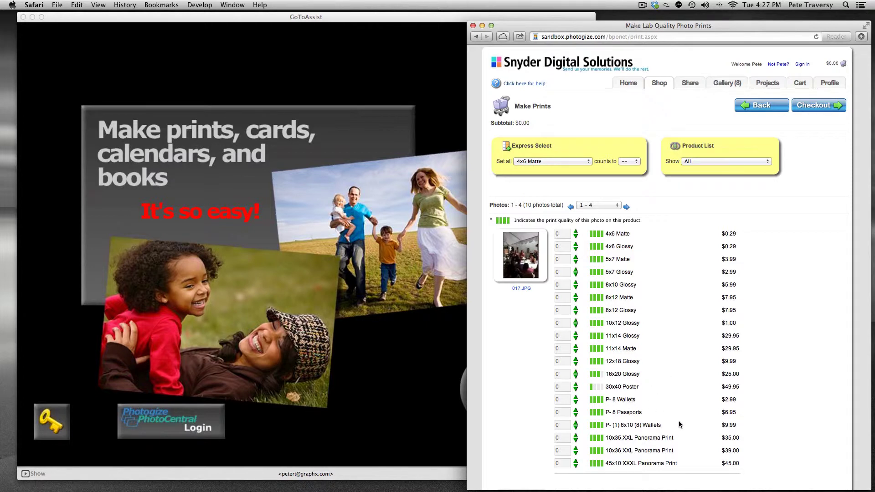
left_click(388, 424)
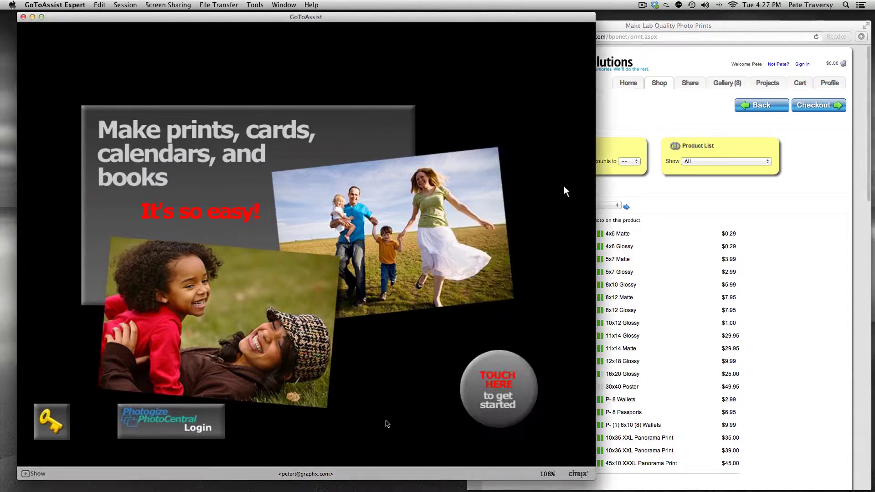
left_click(509, 431)
left_click(510, 430)
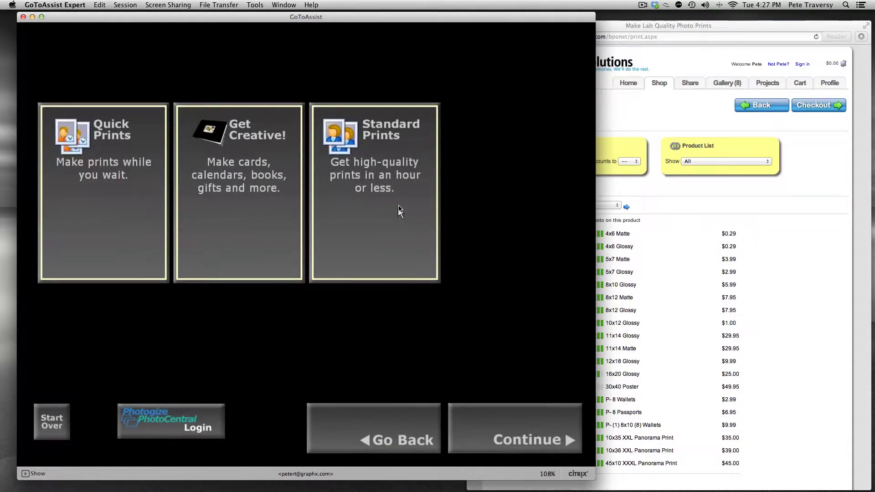
left_click(400, 208)
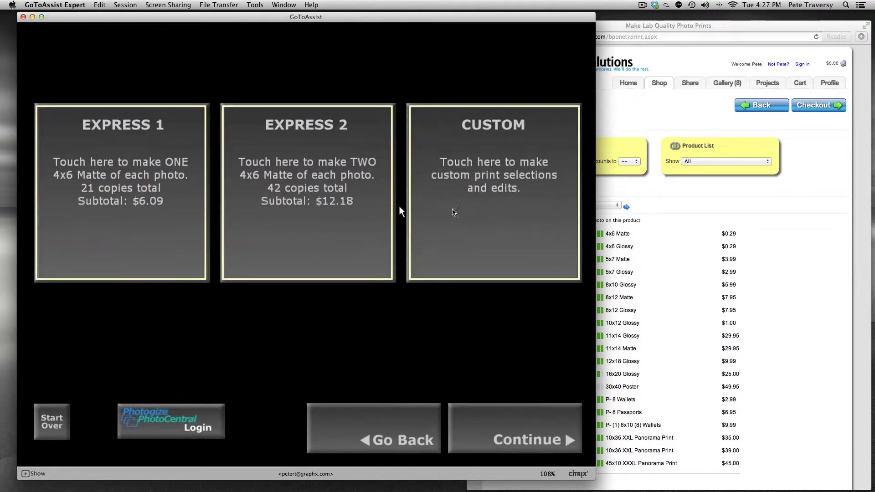
left_click(483, 214)
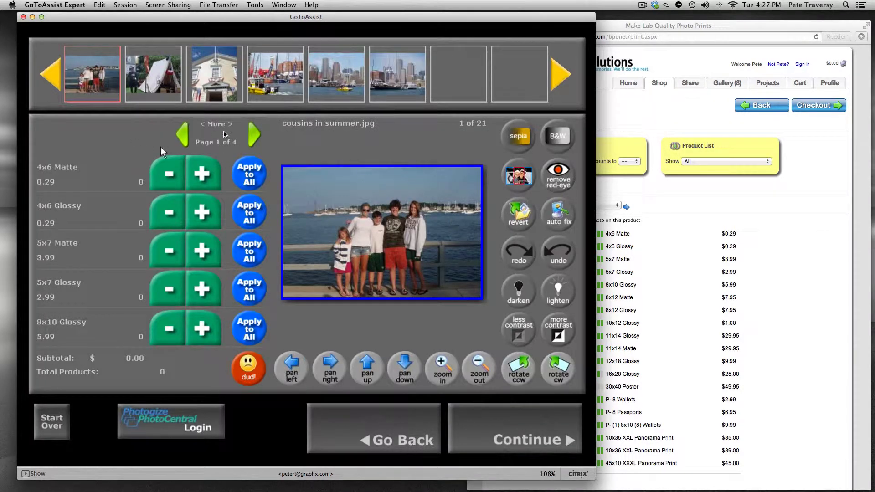
left_click(255, 135)
left_click(256, 137)
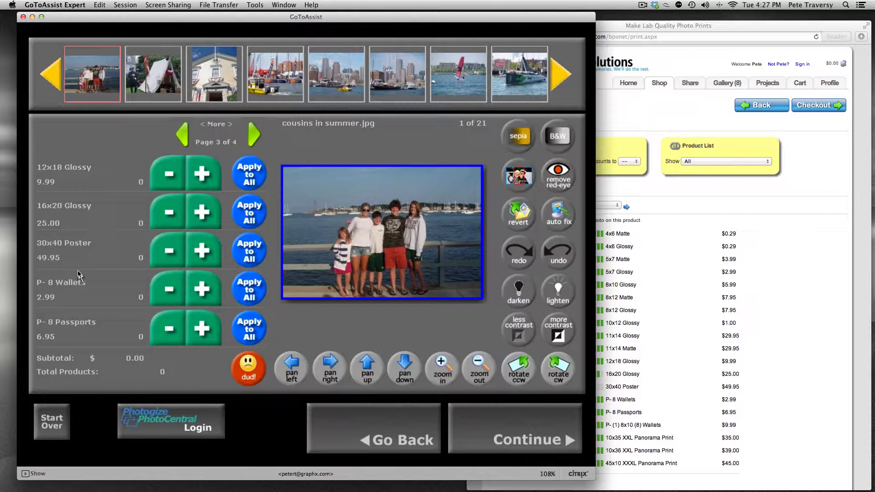
left_click(55, 423)
left_click(367, 269)
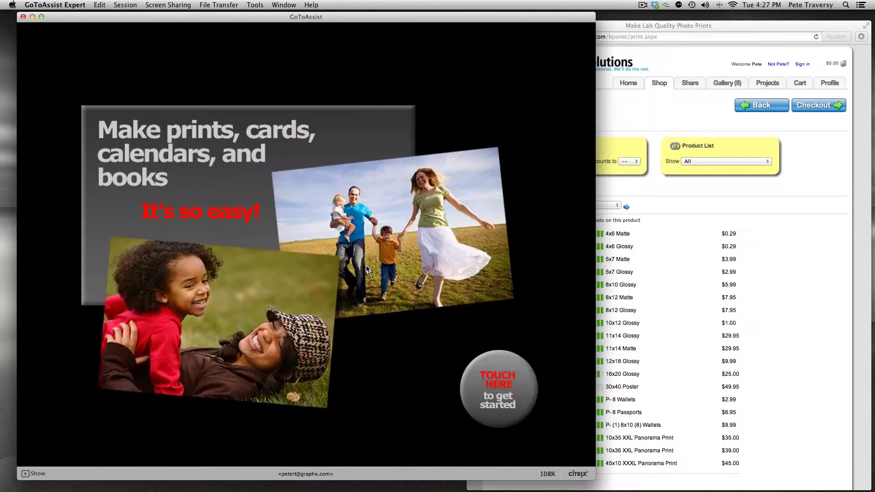
- Quit the kiosk application from Kiosk Admin to return to the PCALL4 Sandbox account
left_click(45, 427)
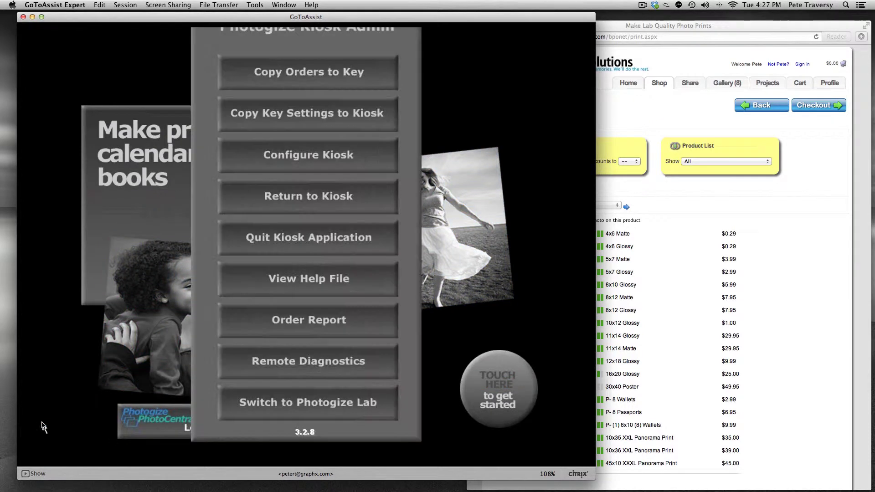
left_click(290, 245)
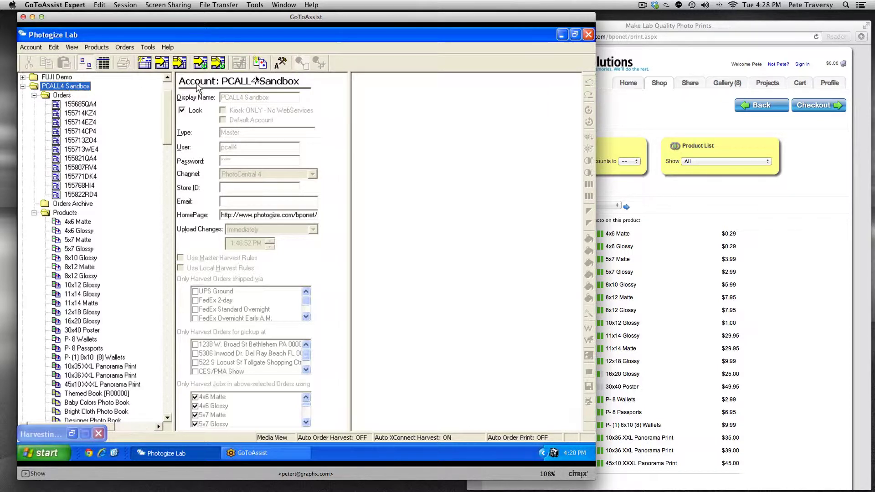
- In PCALL4 Sandbox account properties, set the Product Groups grouping method to Product Selection
left_click(281, 63)
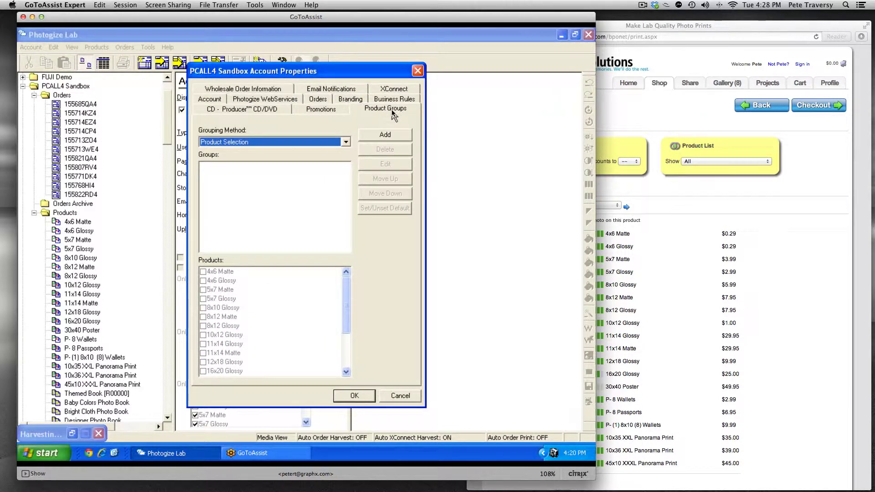
left_click(290, 144)
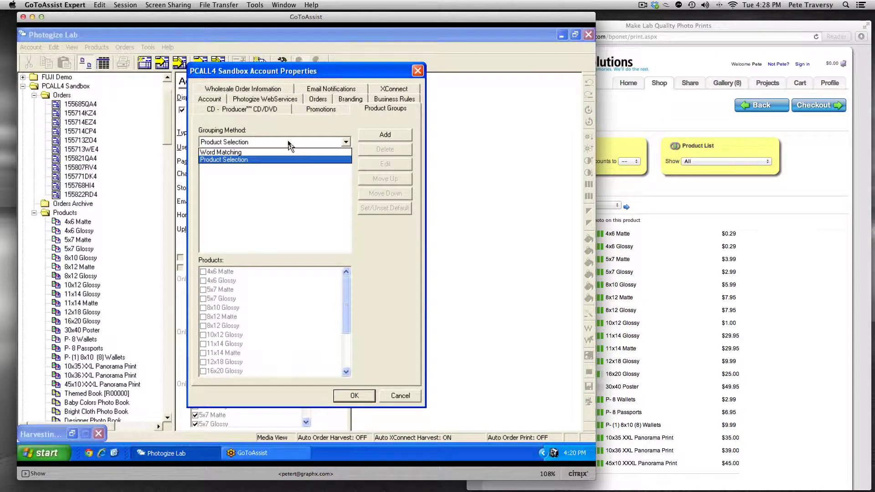
left_click(253, 160)
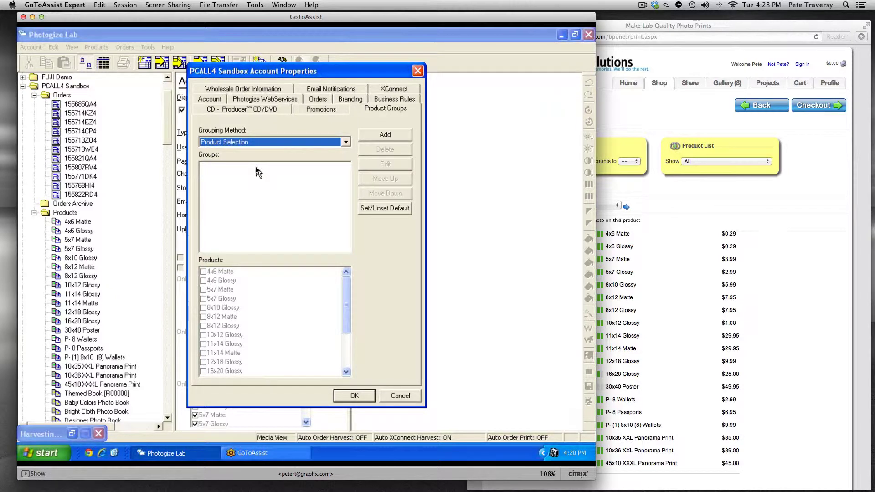
- Create a default Express Prints group with 4x6, 5x7 and 8x10 Glossy, then add another group
left_click(375, 136)
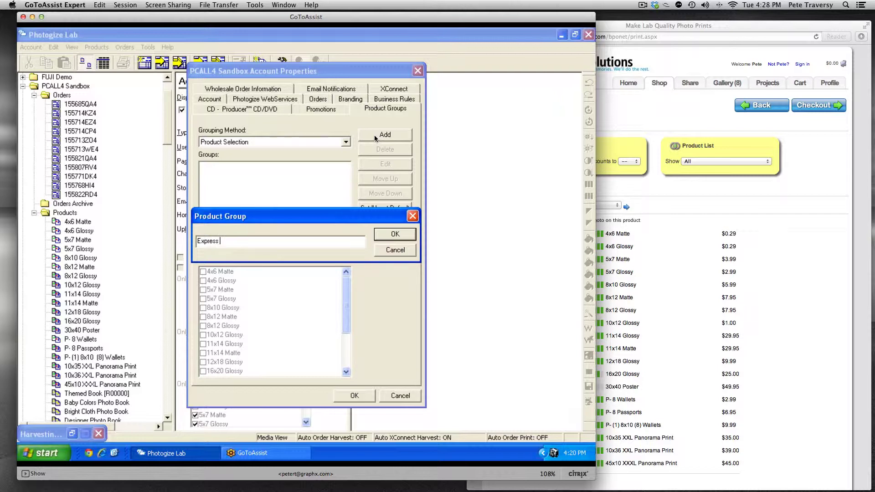
type("Express Prints")
left_click(390, 235)
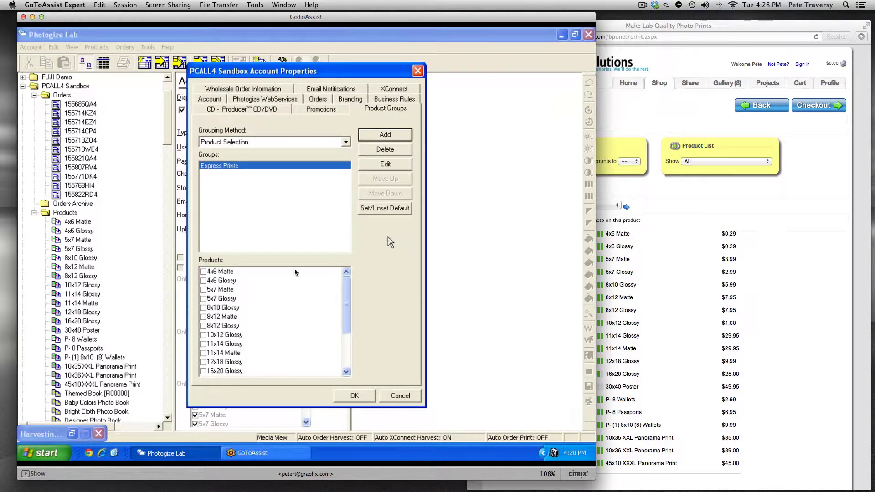
left_click(203, 281)
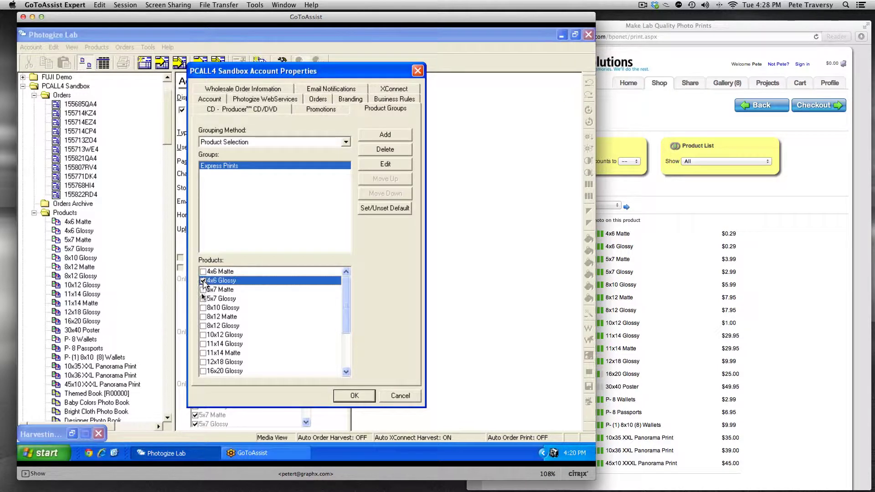
left_click(204, 299)
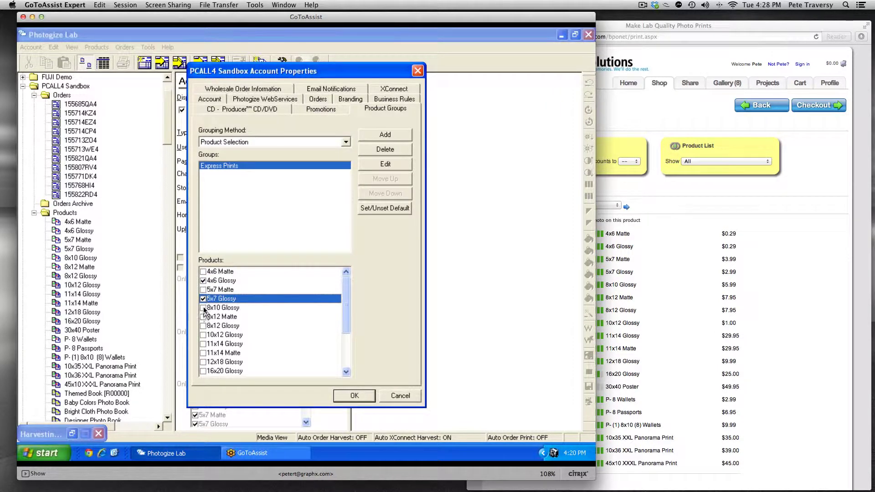
left_click(203, 308)
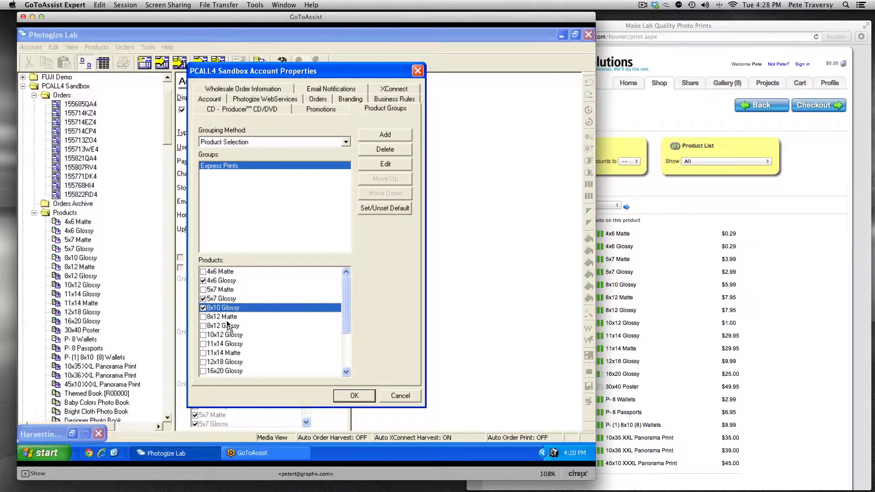
left_click(392, 210)
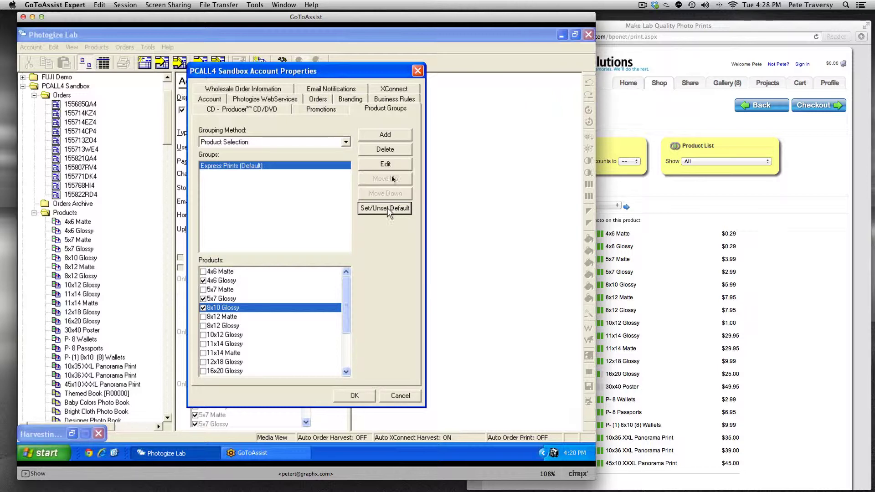
left_click(395, 142)
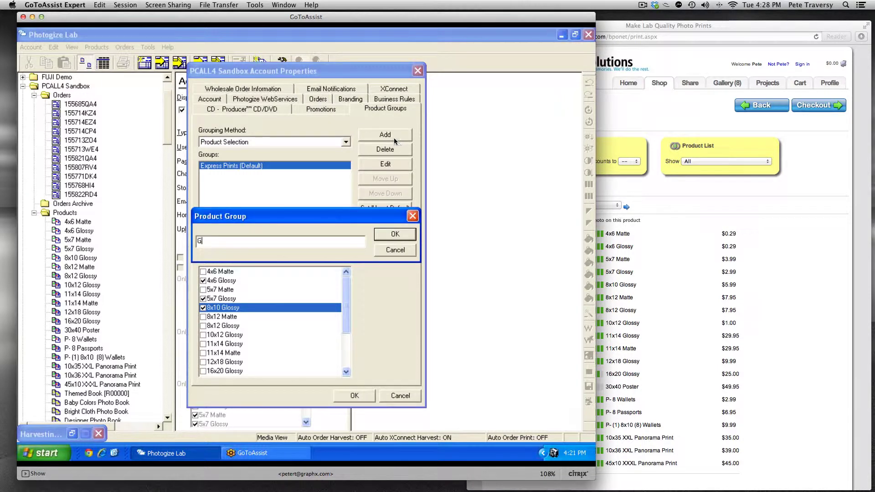
- Fill the new Glossy group with 4x6, 5x7, 8x10, 8x12, 10x12, 11x14, 12x18 and 16x20 Glossy
key("Return")
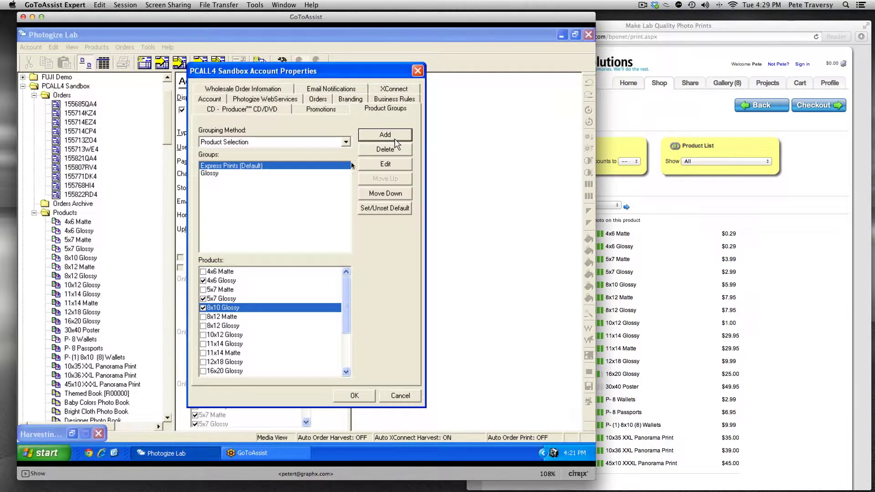
left_click(211, 175)
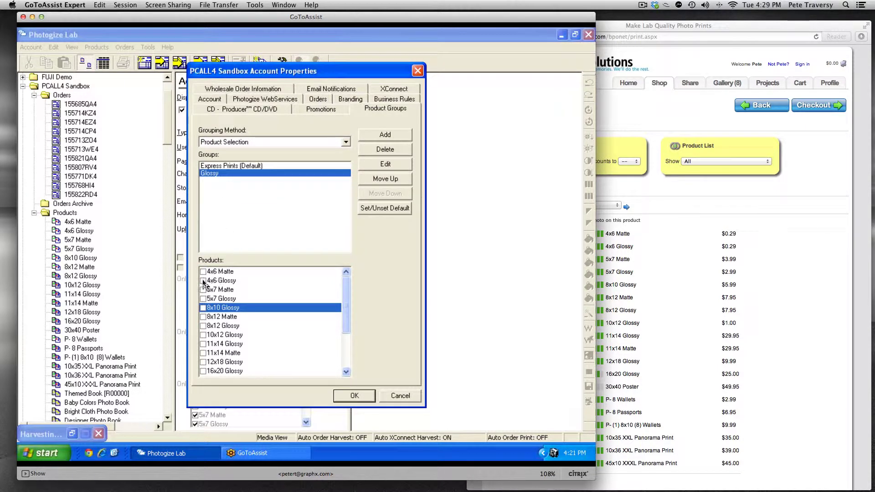
left_click(203, 281)
left_click(203, 299)
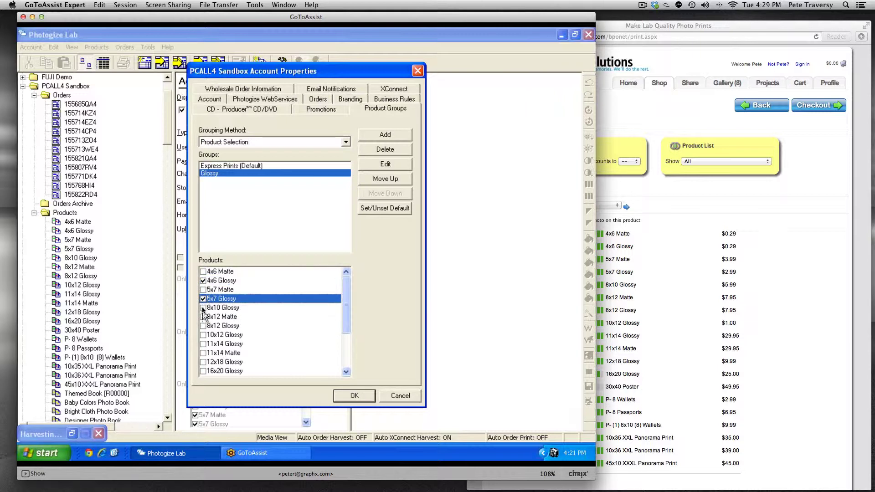
left_click(203, 308)
left_click(203, 325)
left_click(204, 335)
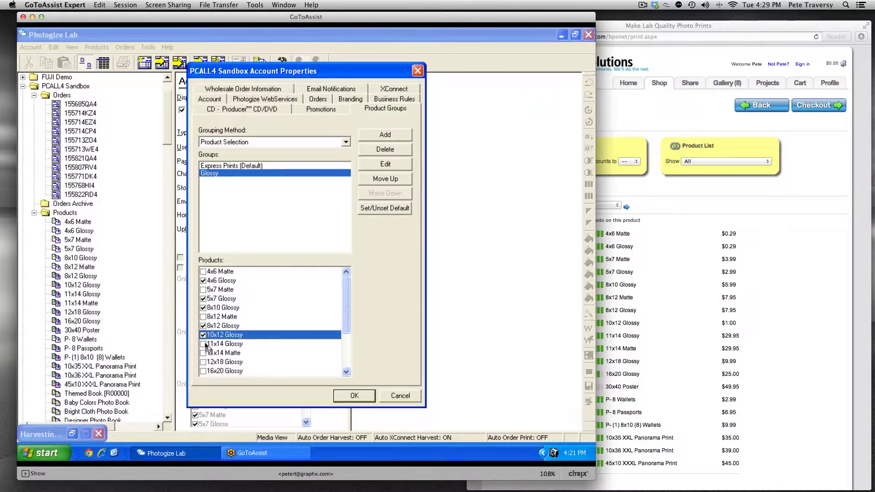
left_click(203, 344)
left_click(203, 362)
left_click(203, 371)
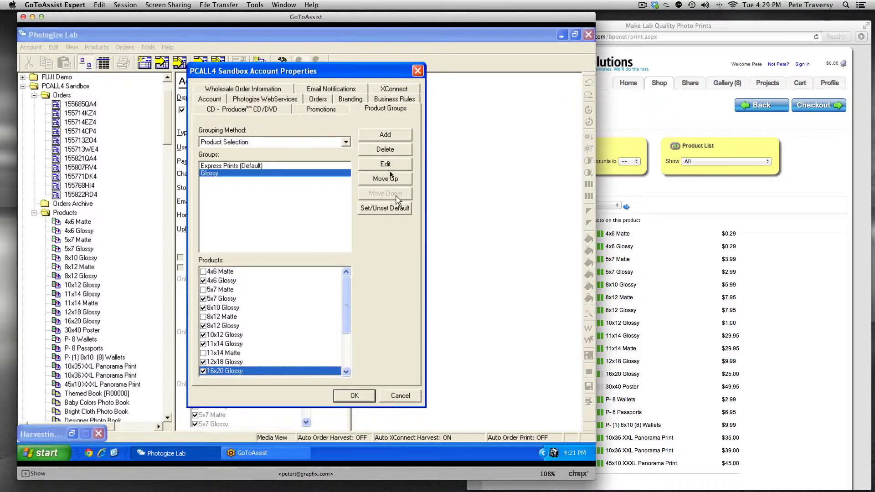
- Create a Matte group containing 4x6, 5x7, 8x12 and 11x14 Matte
left_click(391, 135)
type("Matte")
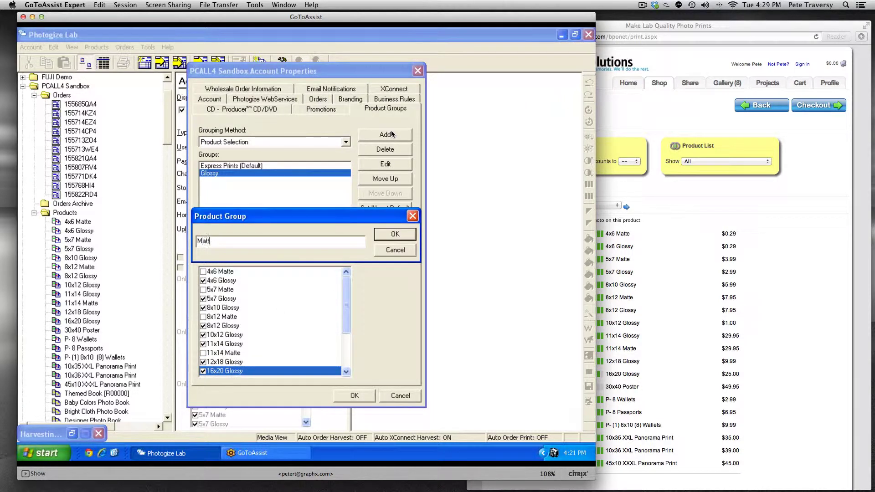
left_click(395, 235)
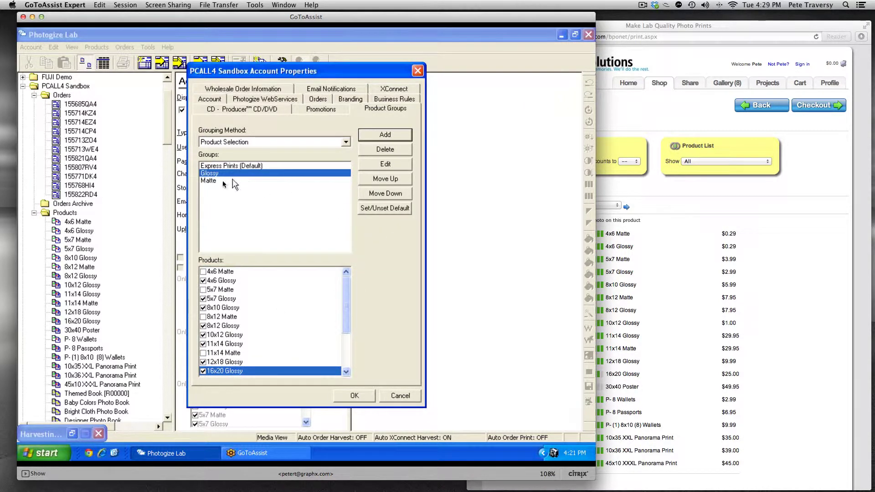
left_click(263, 181)
left_click(204, 271)
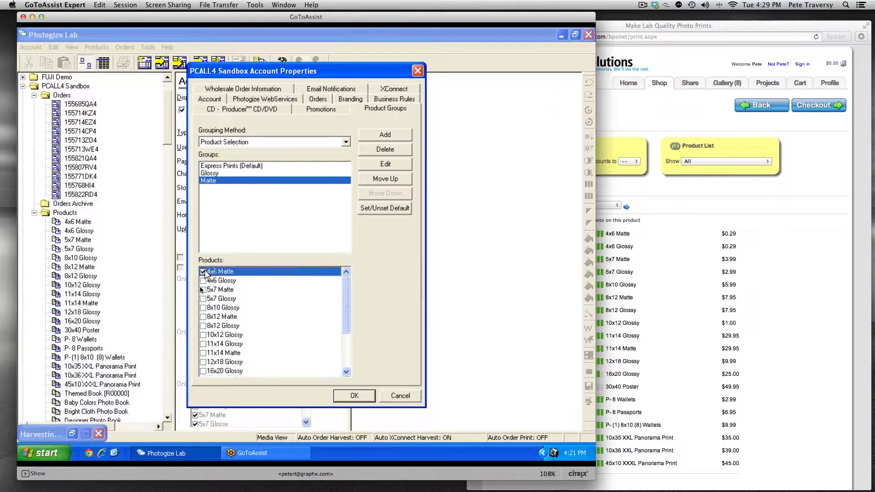
left_click(203, 290)
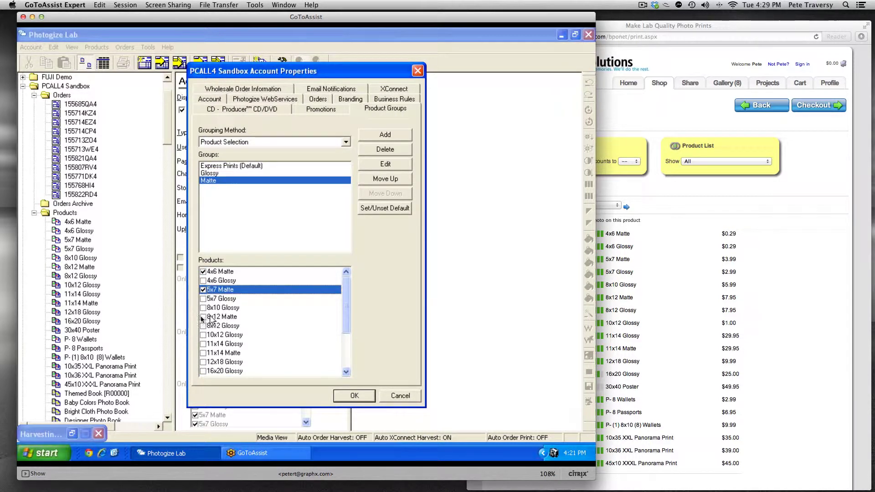
left_click(203, 317)
left_click(203, 353)
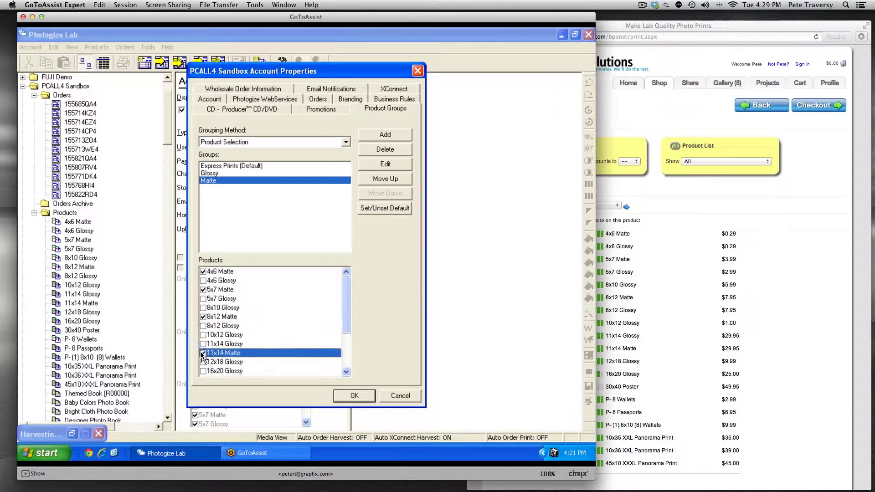
- Create a Poster group containing the 30x40 Poster
left_click(402, 134)
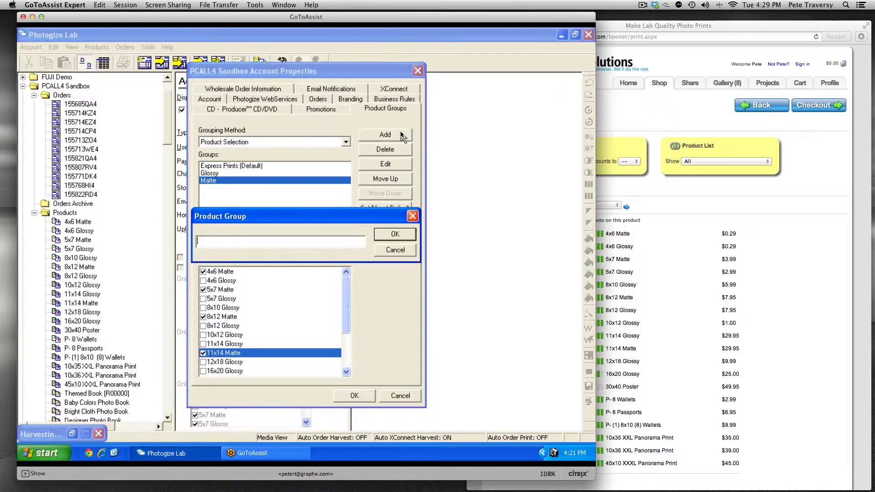
type("Poster")
left_click(394, 234)
left_click(346, 372)
left_click(211, 188)
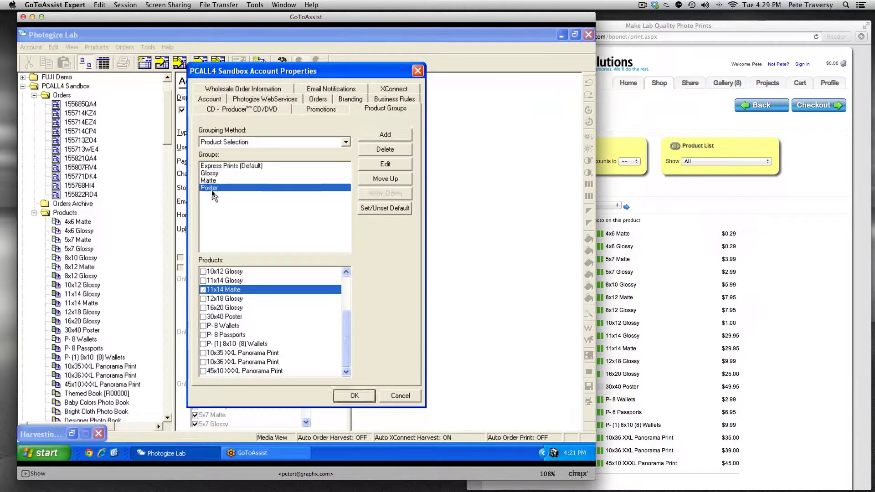
left_click(203, 317)
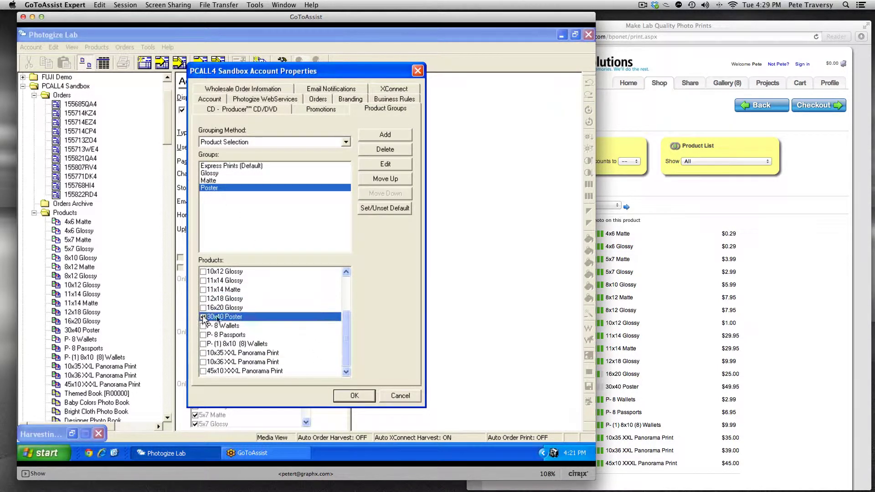
- Create a Packages group with P- 8 Wallets, P- 8 Passports and the 8x10 wallets package
left_click(385, 135)
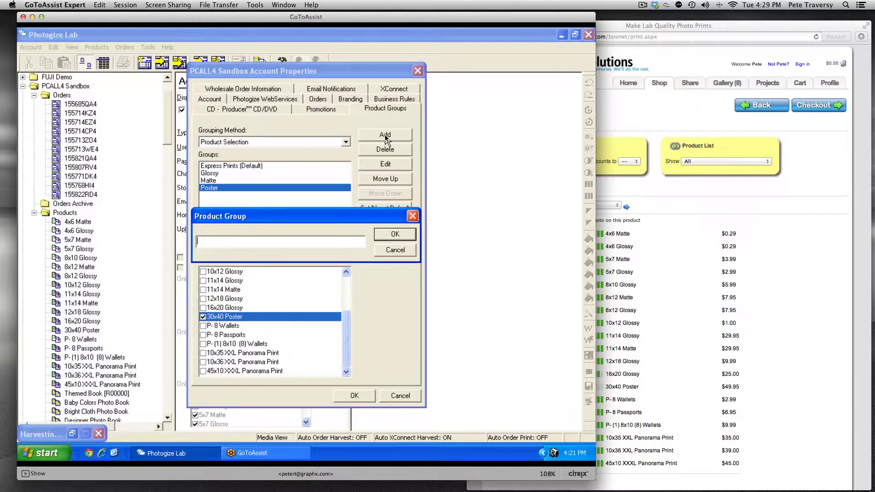
type("Packages")
left_click(395, 234)
left_click(218, 195)
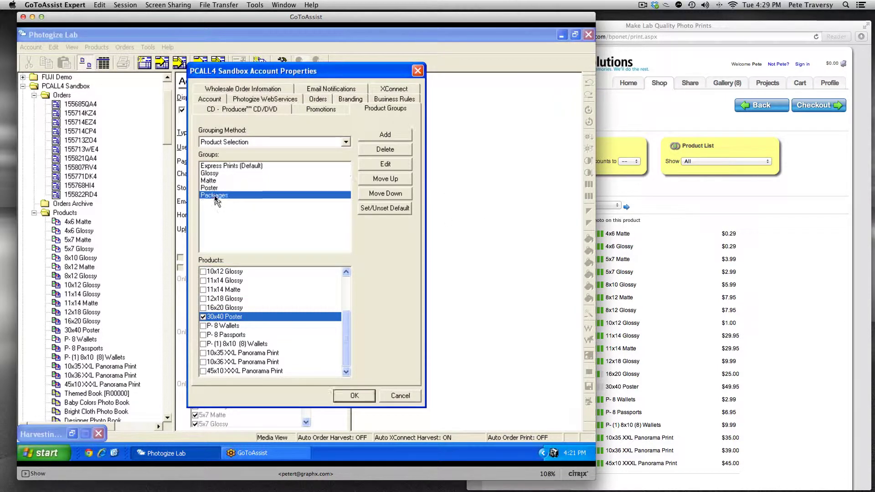
left_click(203, 326)
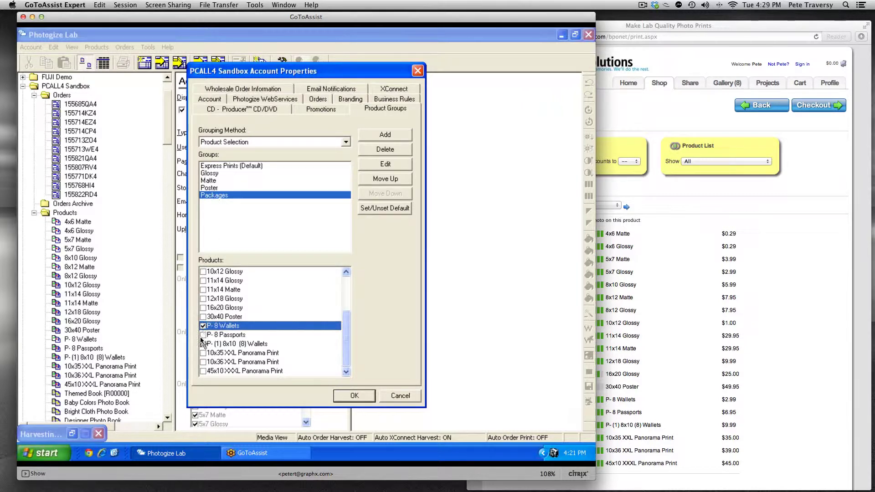
left_click(203, 335)
left_click(204, 345)
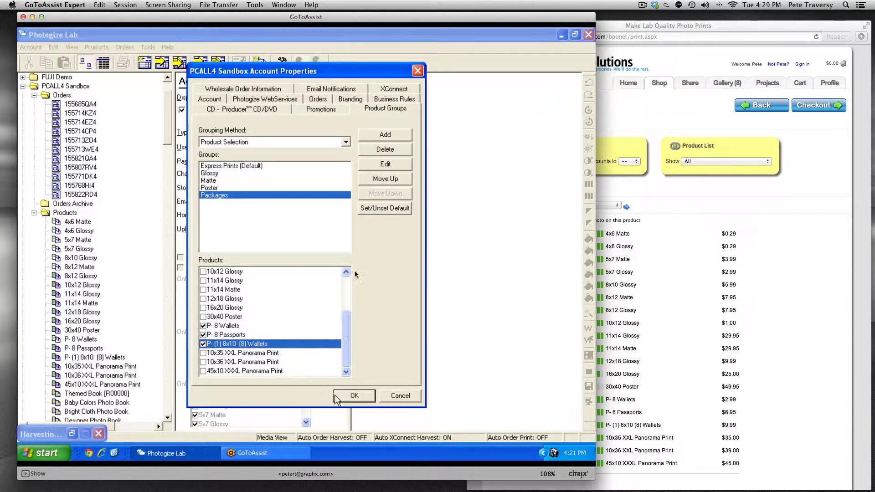
- Create a Panorama group with 10x35 XXL, 10x36 XXL and 45x10 XXXL Panorama Prints, then save
left_click(396, 137)
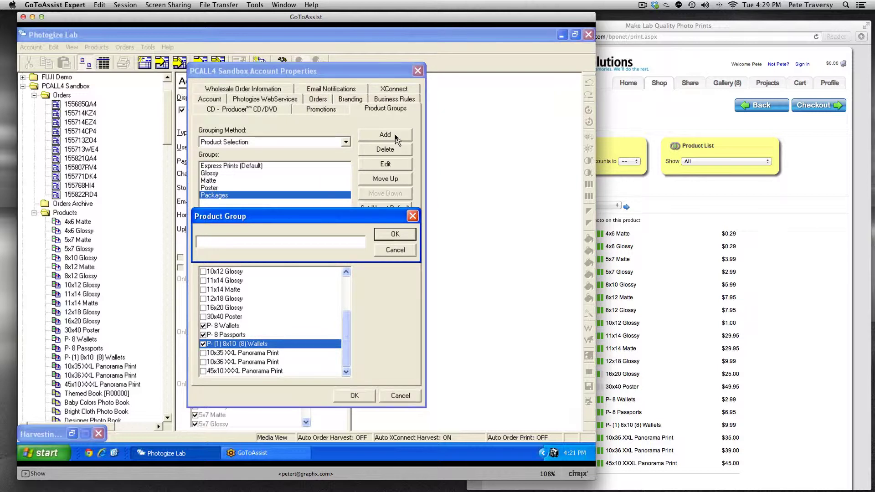
type("Panaorama")
left_click(212, 241)
key("BackSpace")
left_click(380, 235)
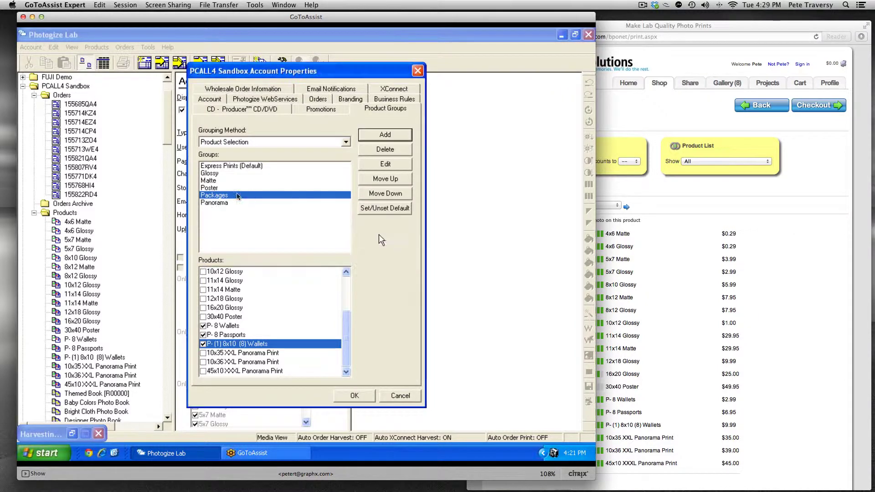
left_click(214, 203)
left_click(203, 354)
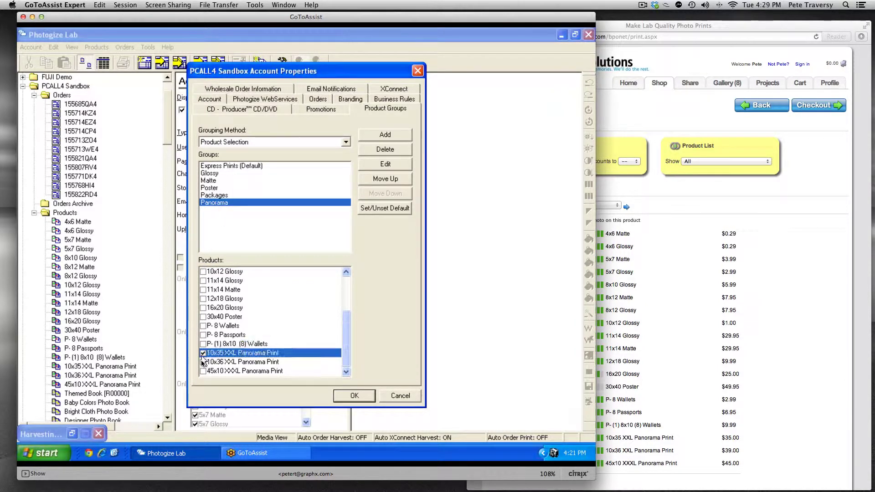
left_click(203, 362)
left_click(203, 371)
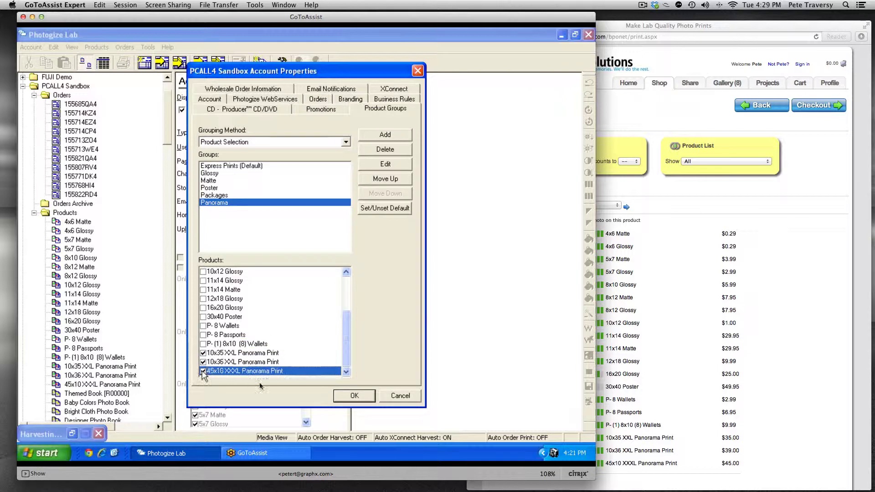
left_click(354, 397)
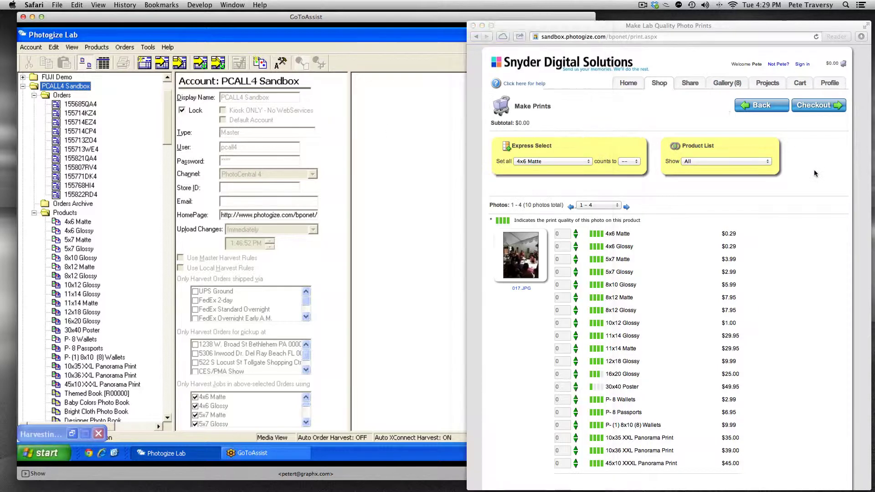
- From the PhotoCentral home page, start Make Lab Quality Photo Prints with photos from My Gallery
left_click(627, 82)
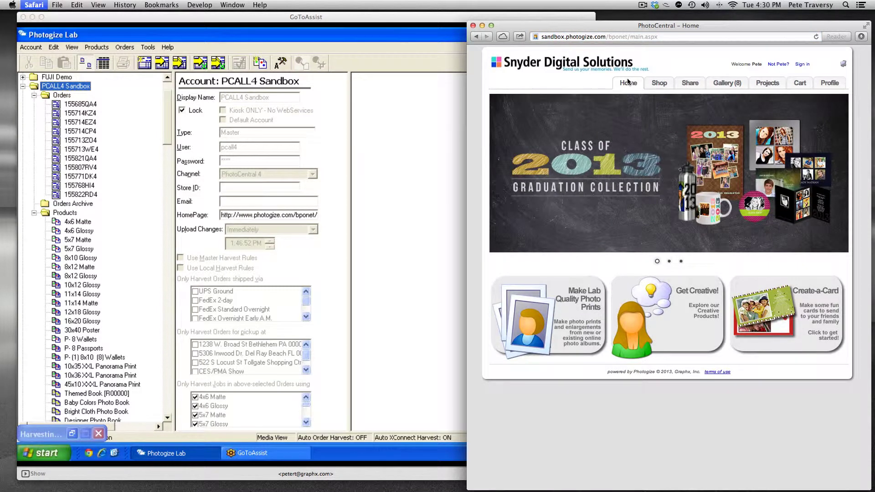
key("super+h")
mouse_move(396, 483)
key("super+Tab")
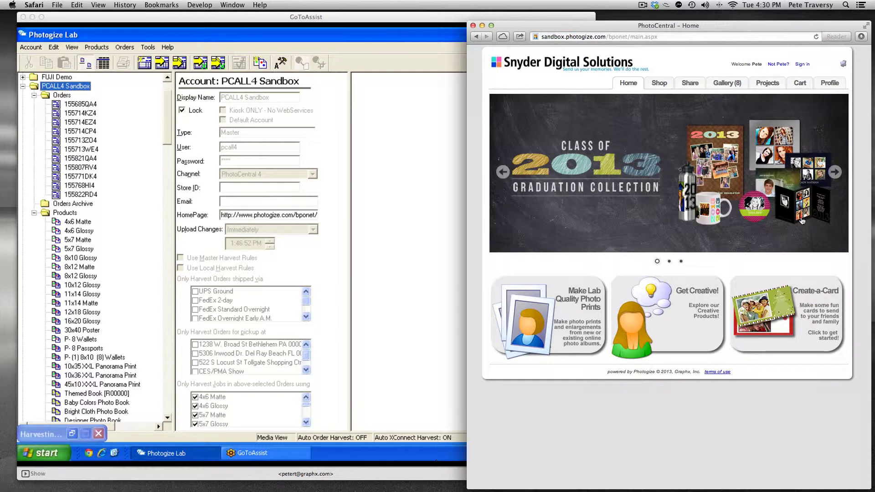
left_click(557, 343)
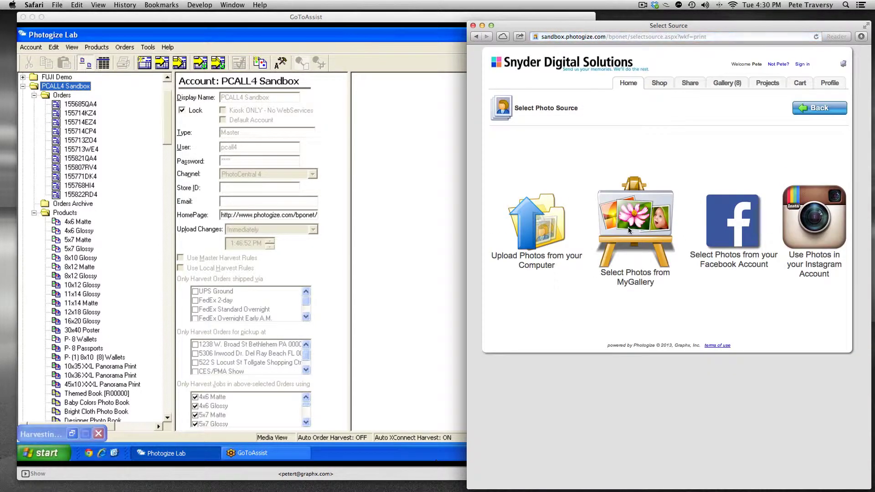
left_click(628, 227)
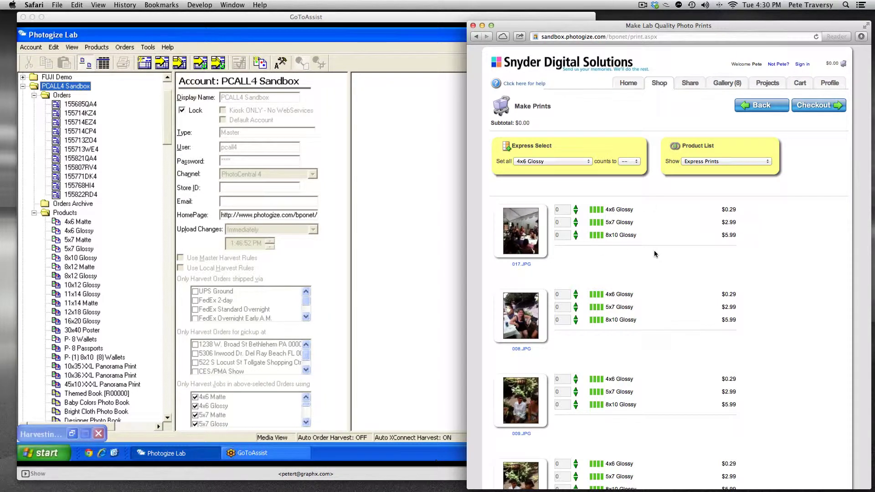
- Filter the album's Product List to show only the Glossy group's sizes and prices
scroll(655, 252, "down", 10)
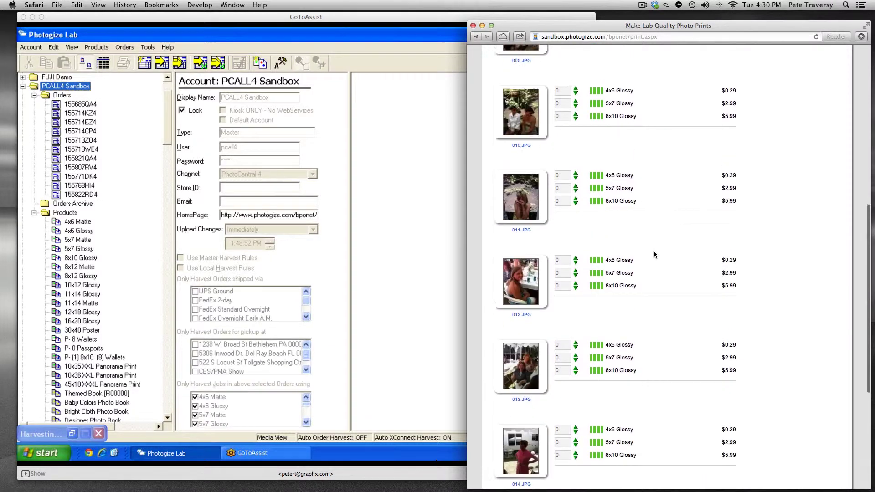
scroll(653, 250, "up", 10)
left_click(705, 163)
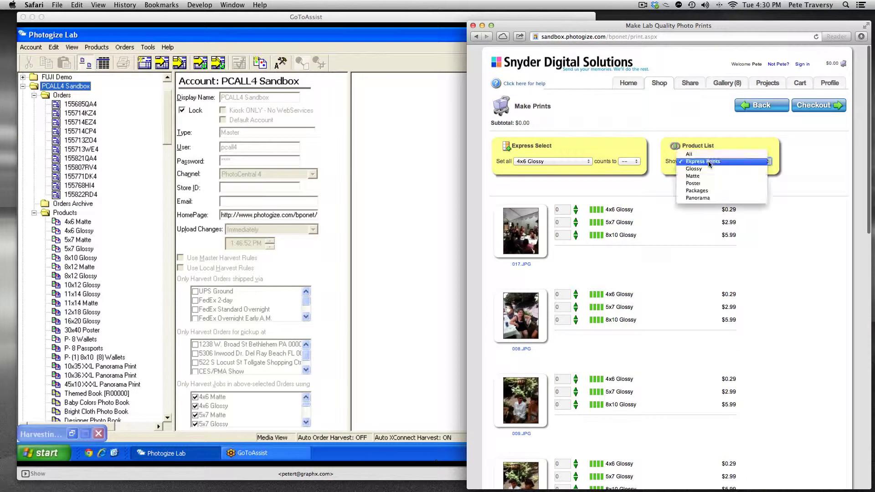
left_click(708, 172)
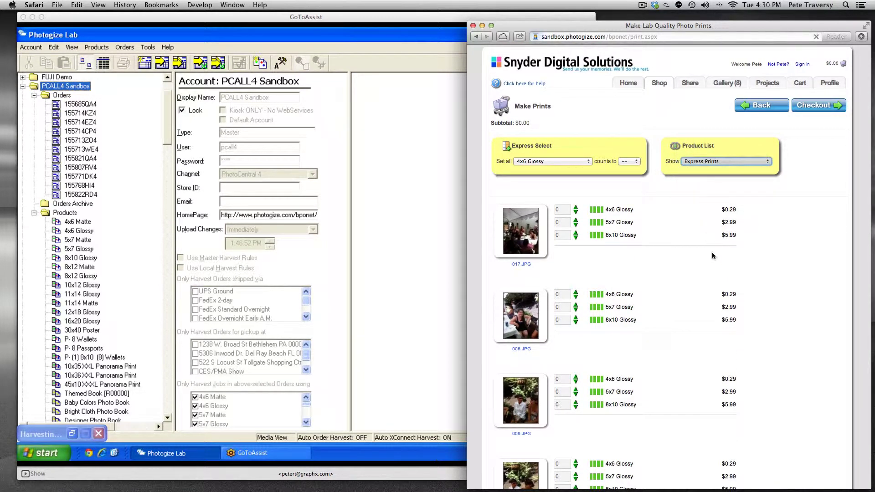
scroll(709, 258, "down", 5)
scroll(709, 258, "up", 6)
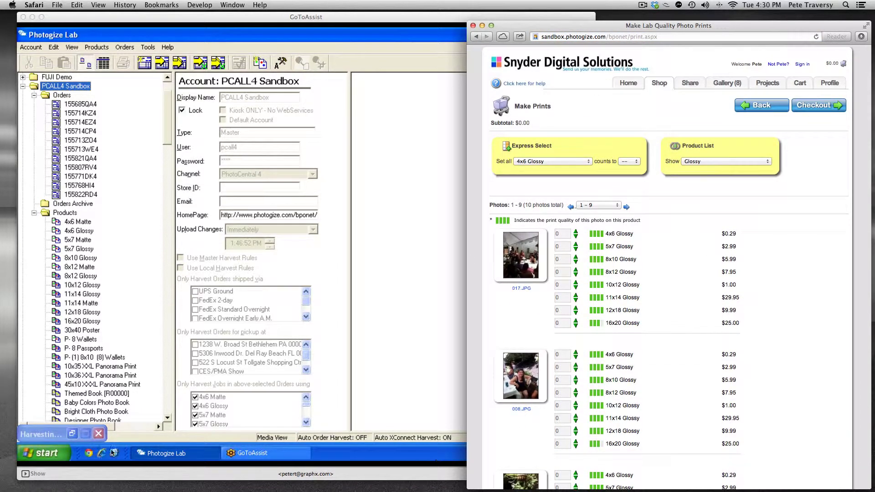
- Launch Photogize Kiosk from the Start menu and begin a Standard Prints order with Custom selections
left_click(45, 453)
left_click(45, 453)
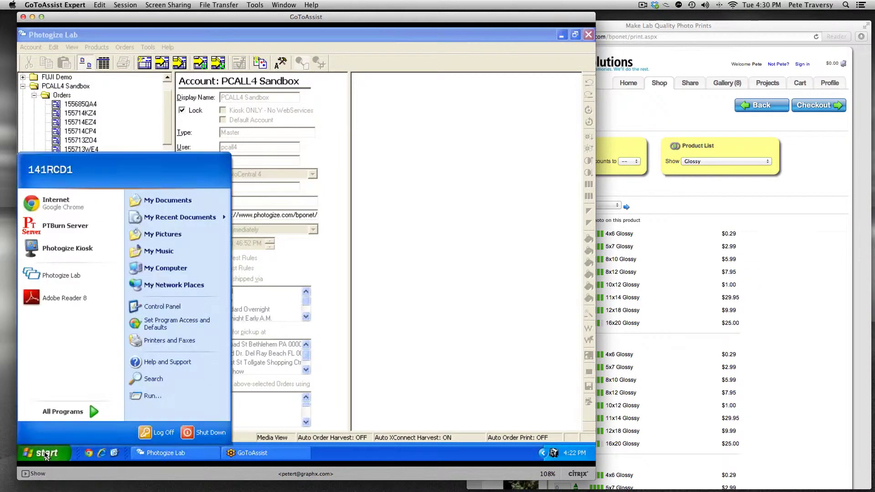
left_click(70, 250)
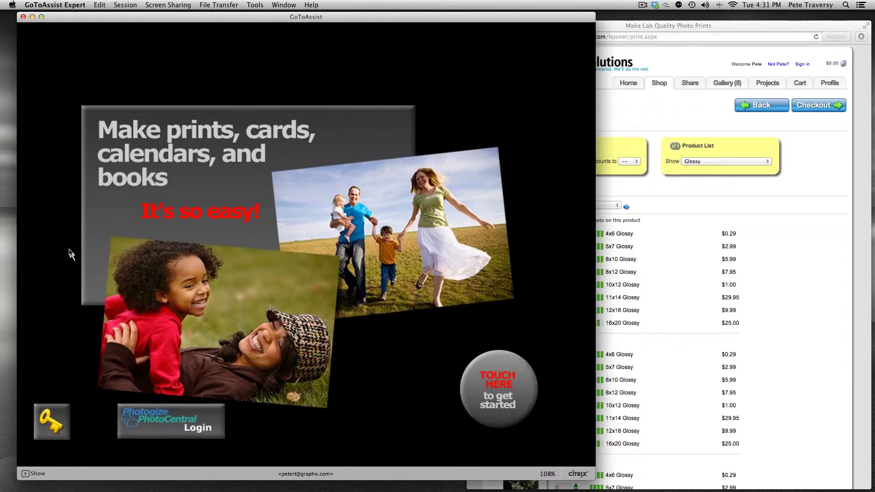
left_click(546, 423)
left_click(546, 429)
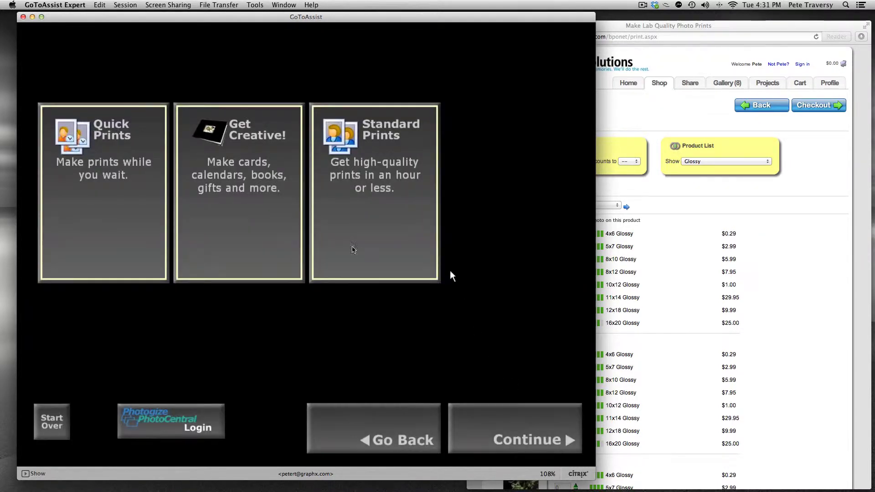
left_click(368, 244)
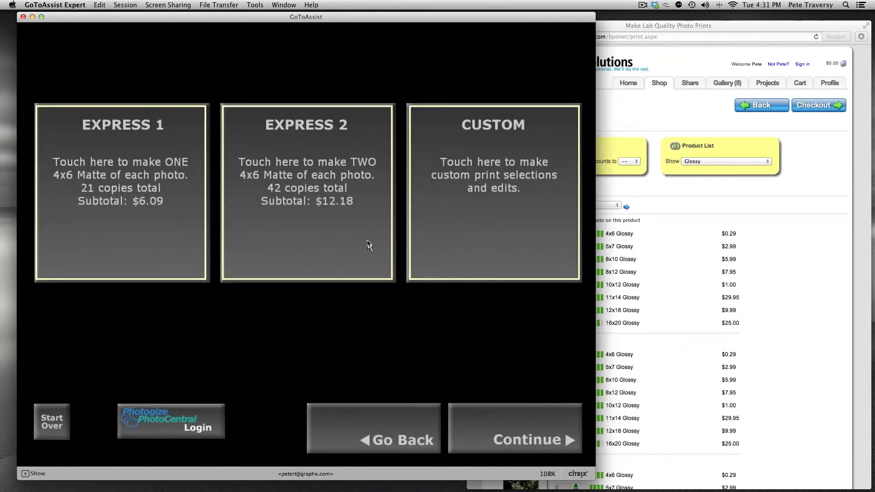
left_click(480, 234)
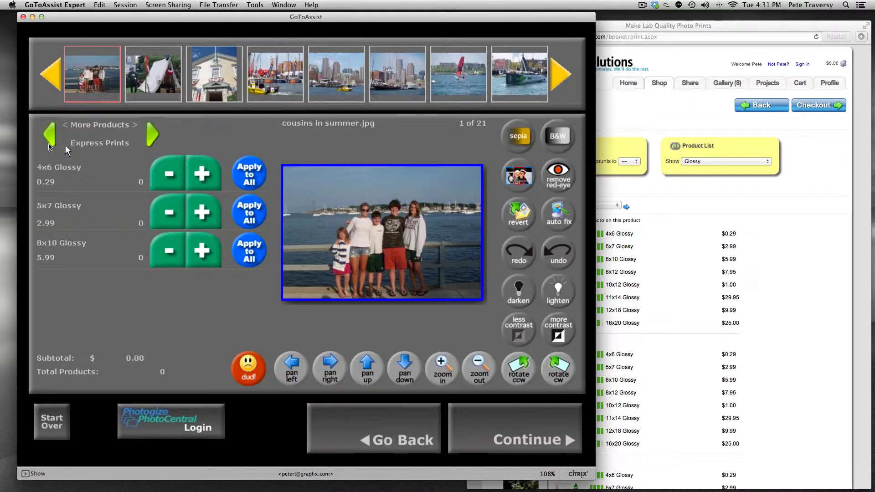
left_click(150, 137)
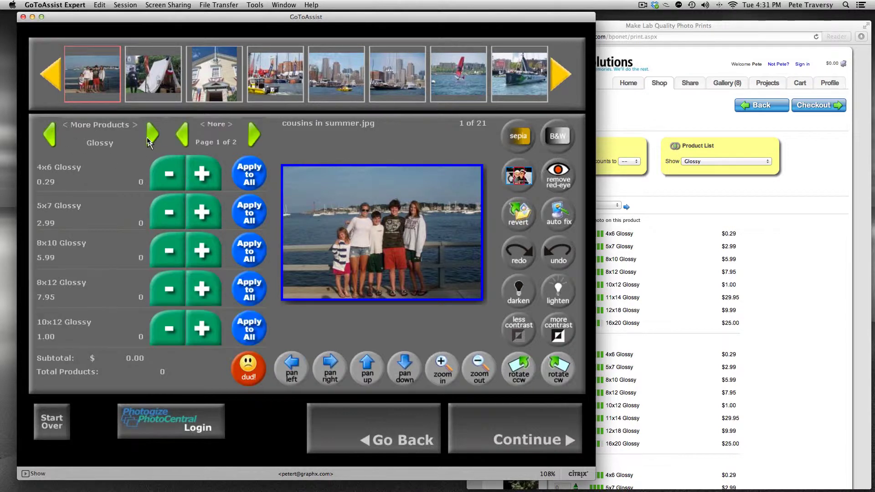
left_click(150, 138)
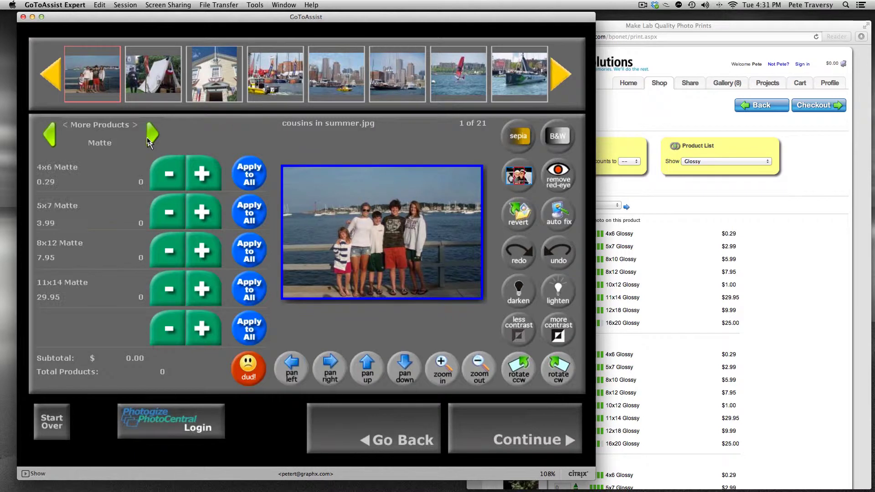
left_click(49, 136)
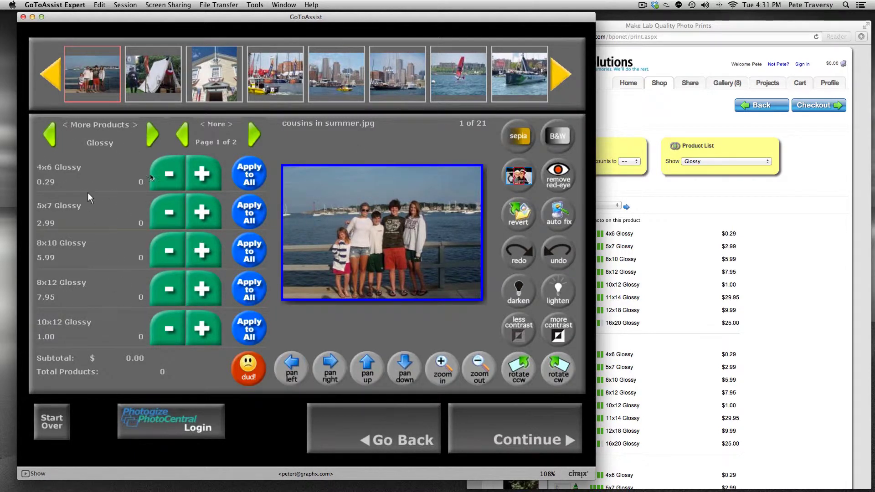
left_click(151, 136)
left_click(151, 136)
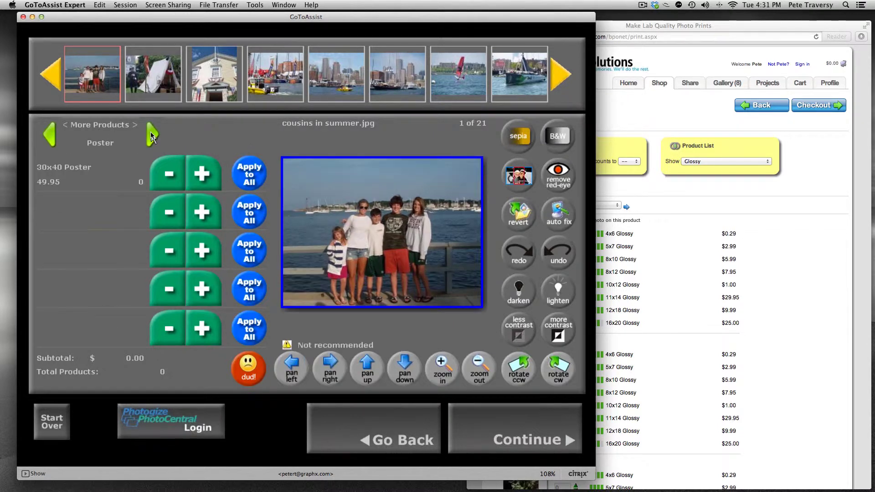
left_click(151, 135)
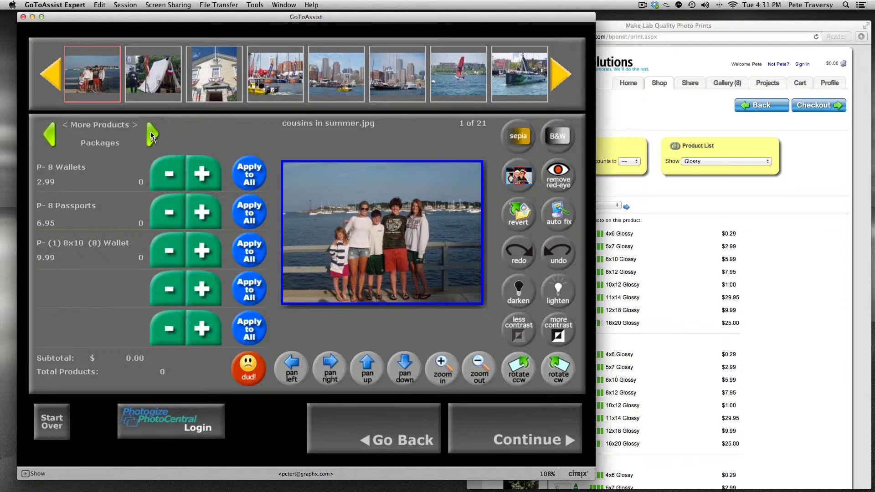
left_click(151, 135)
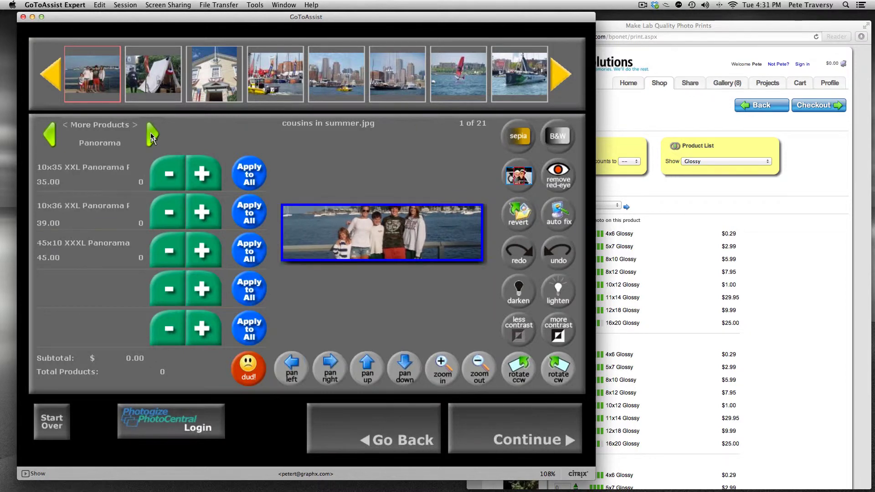
left_click(151, 136)
left_click(151, 136)
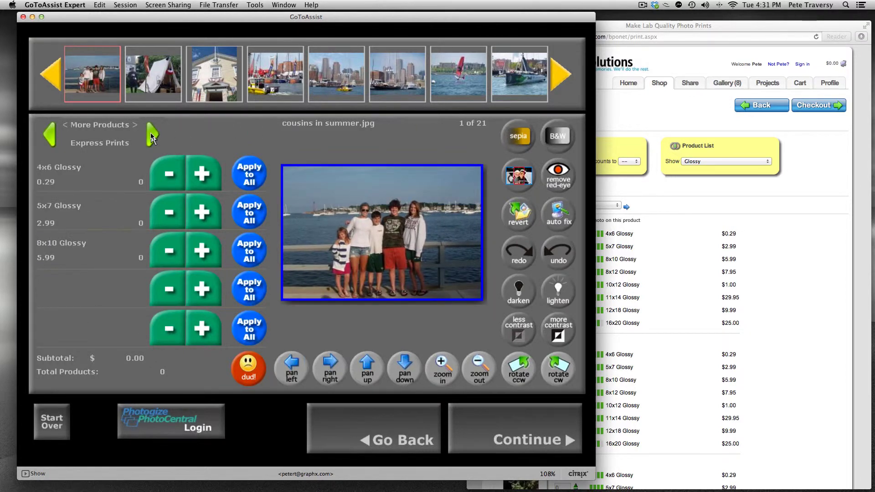